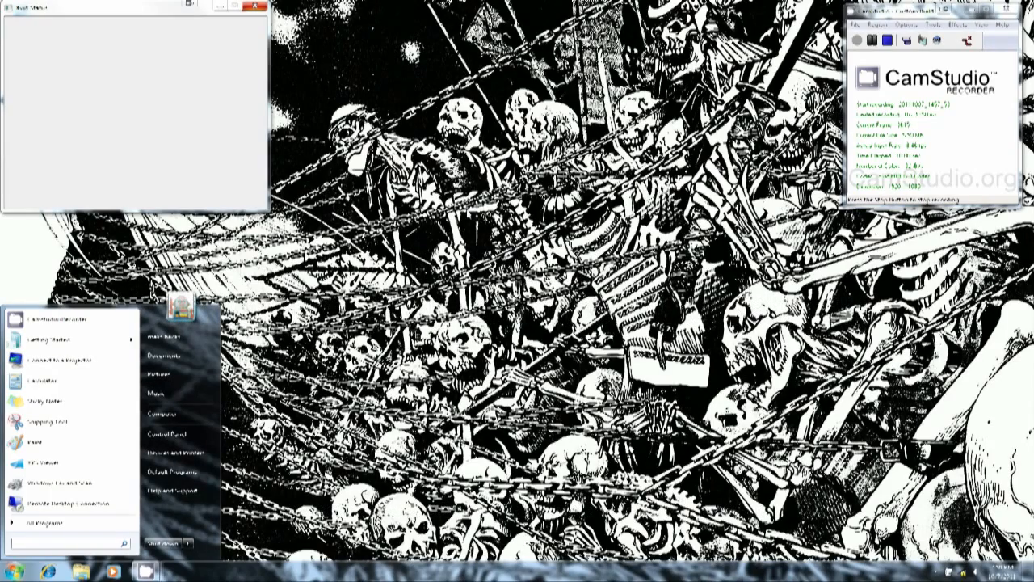
{"action": "type", "text": "sec"}
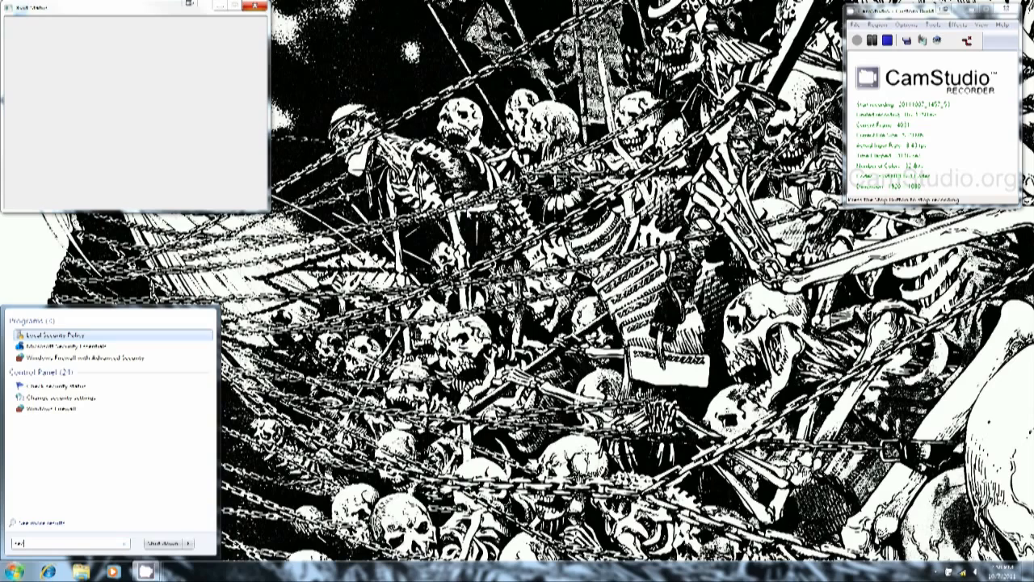
{"action": "type", "text": "pol.m"}
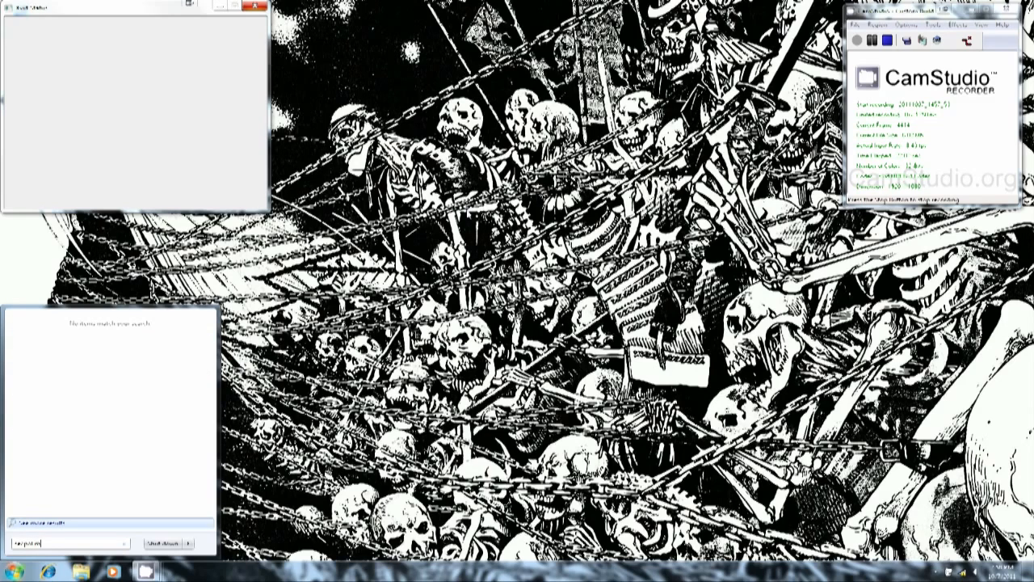
{"action": "type", "text": "sc"}
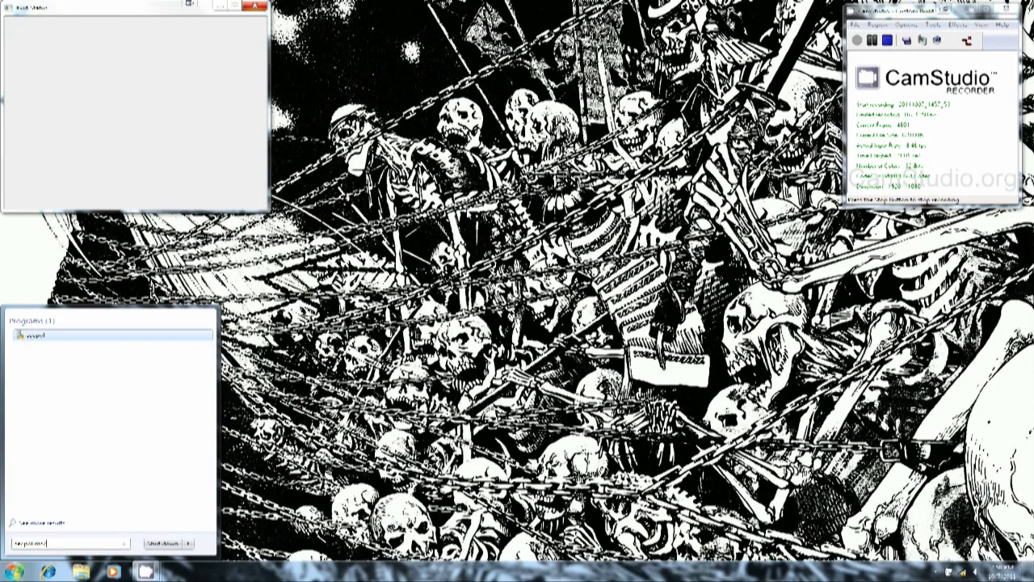
Launch the Local Security Policy console from the secpol.msc Start menu search.
{"action": "key", "text": "Return"}
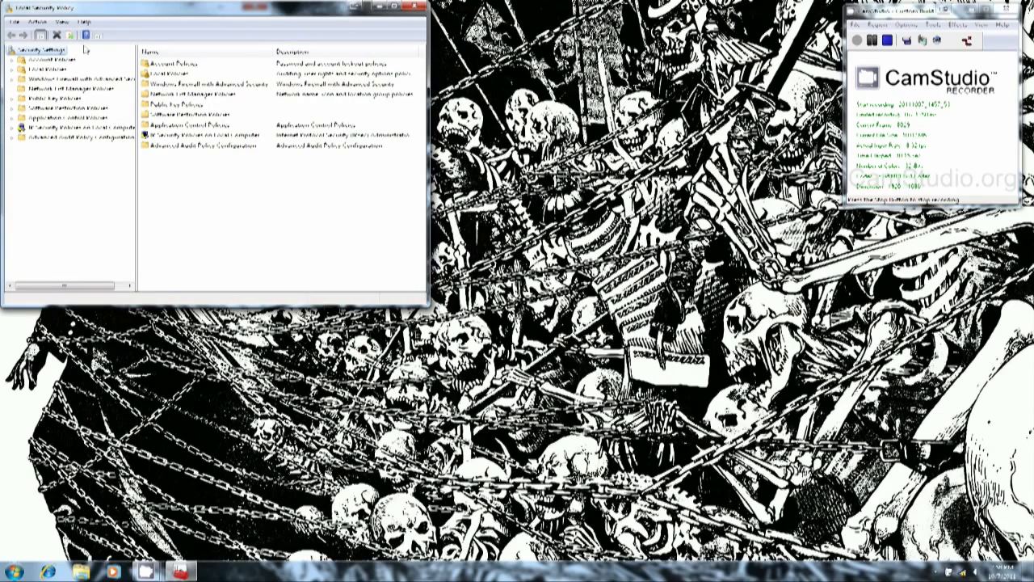
Move the console window toward the screen centre and enlarge it from its bottom-right corner.
{"action": "mouse_move", "coordinate": [261, 7]}
{"action": "left_mouse_down"}
{"action": "mouse_move", "coordinate": [607, 79]}
{"action": "mouse_move", "coordinate": [427, 123]}
{"action": "mouse_move", "coordinate": [403, 64]}
{"action": "mouse_move", "coordinate": [426, 76]}
{"action": "left_mouse_up"}
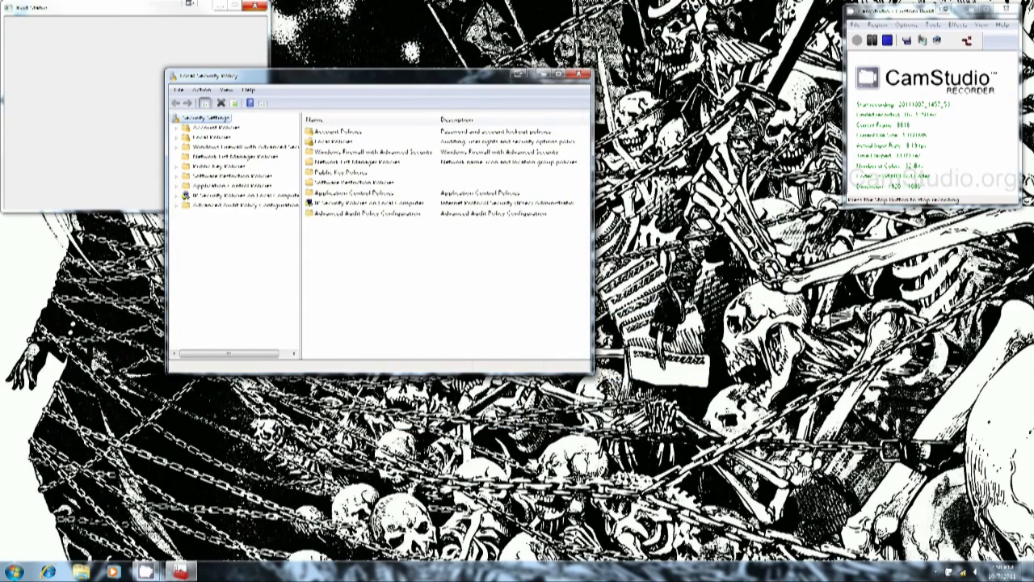
{"action": "mouse_move", "coordinate": [596, 374]}
{"action": "left_mouse_down"}
{"action": "mouse_move", "coordinate": [758, 433]}
{"action": "mouse_move", "coordinate": [834, 490]}
{"action": "left_mouse_up"}
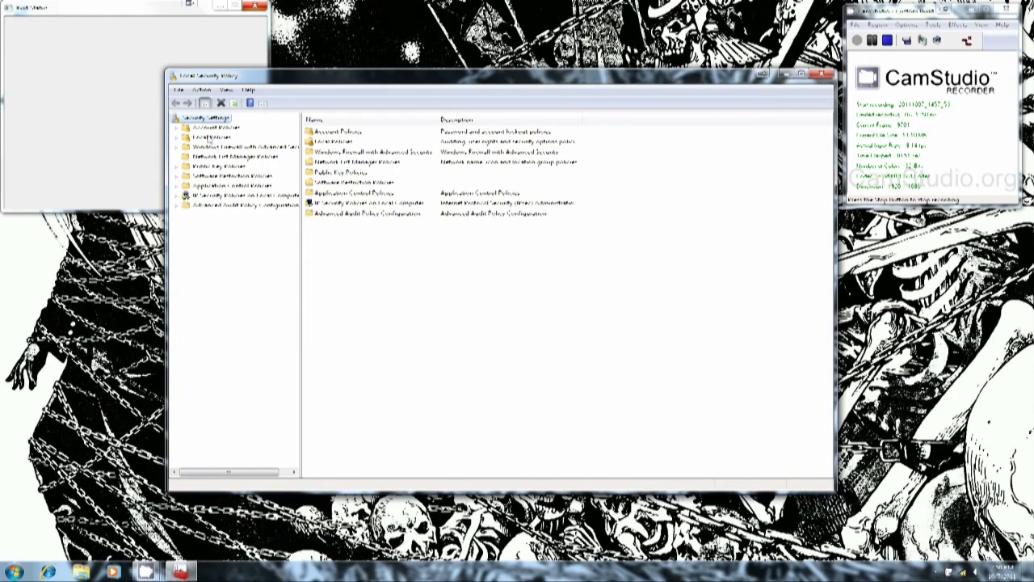
Under Local Policies > Security Options, open 'User Account Control: Behavior of the elevation prompt for administrators'.
{"action": "left_click", "coordinate": [210, 138]}
{"action": "double_click", "coordinate": [210, 138]}
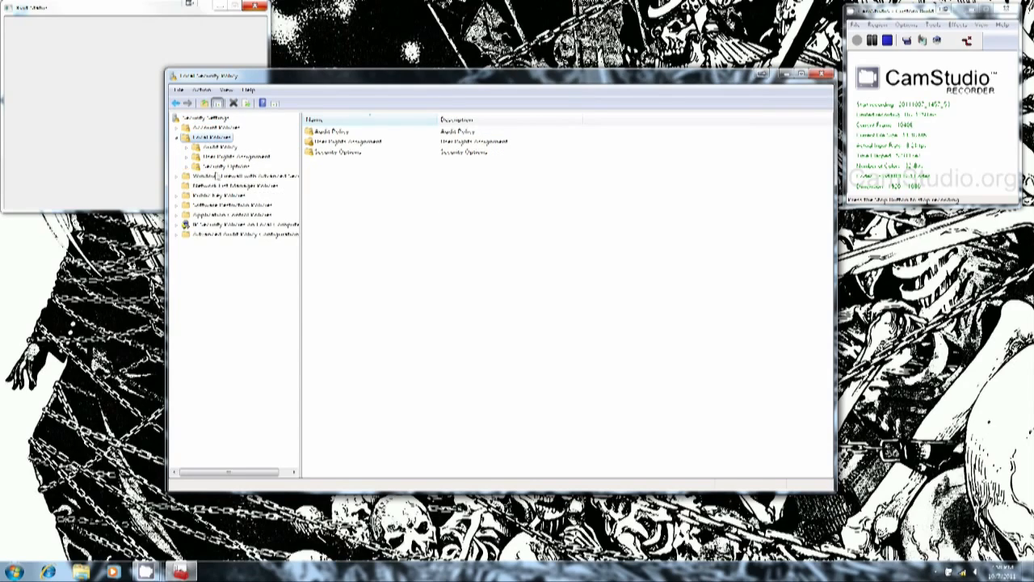
{"action": "left_click", "coordinate": [223, 166]}
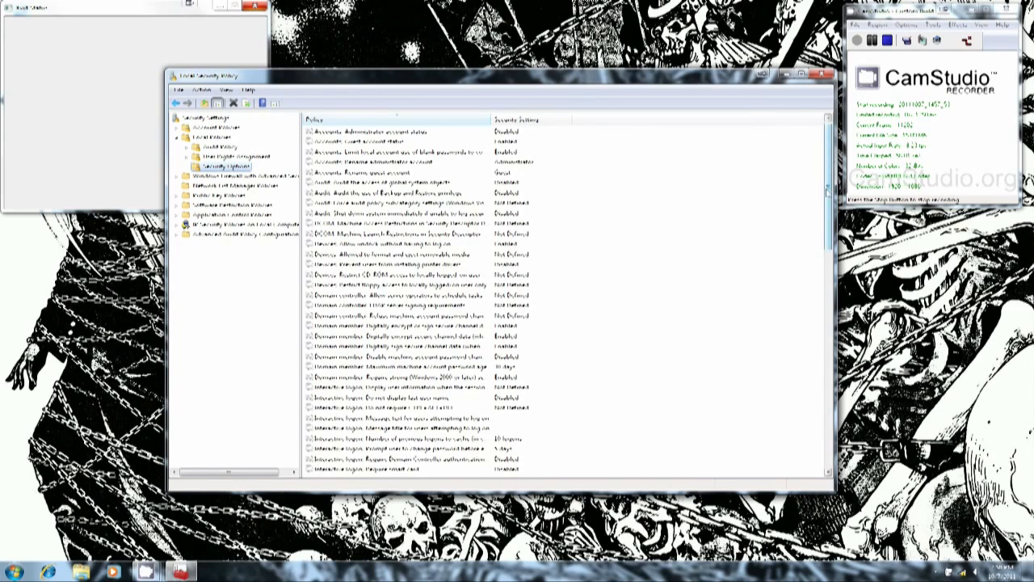
{"action": "left_click_drag", "start_coordinate": [828, 188], "coordinate": [827, 207]}
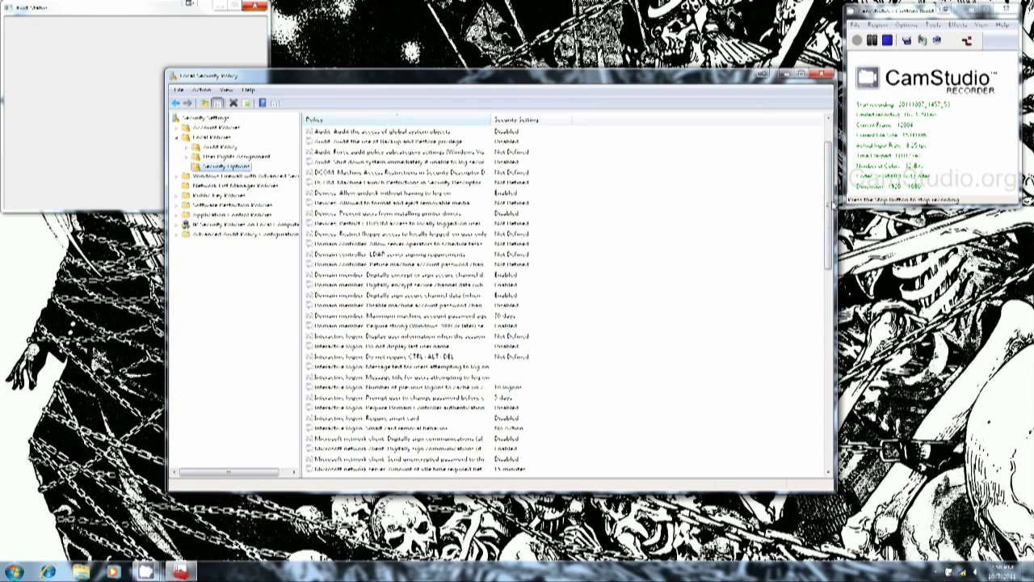
{"action": "left_click_drag", "start_coordinate": [828, 227], "coordinate": [827, 426]}
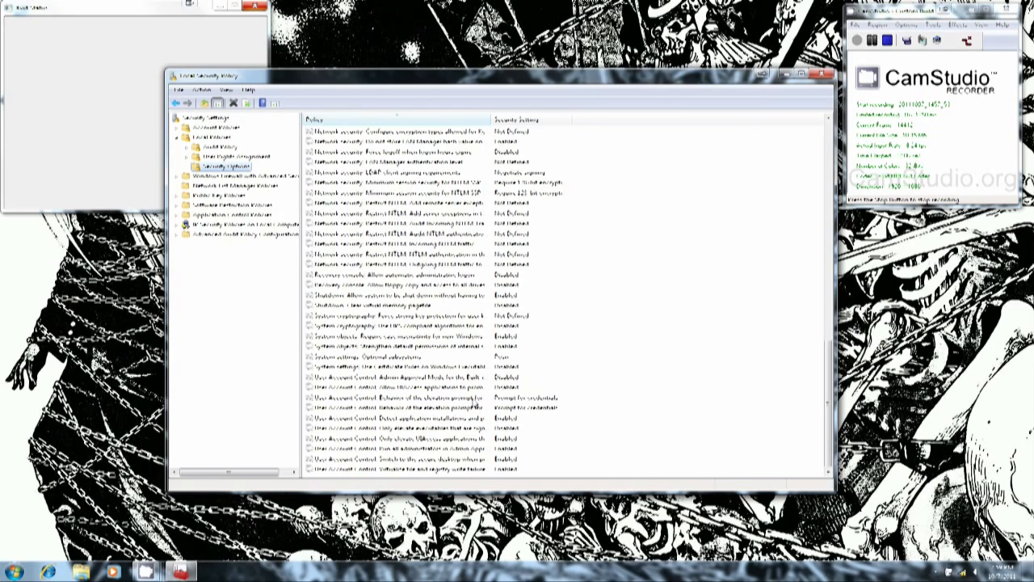
{"action": "double_click", "coordinate": [468, 398]}
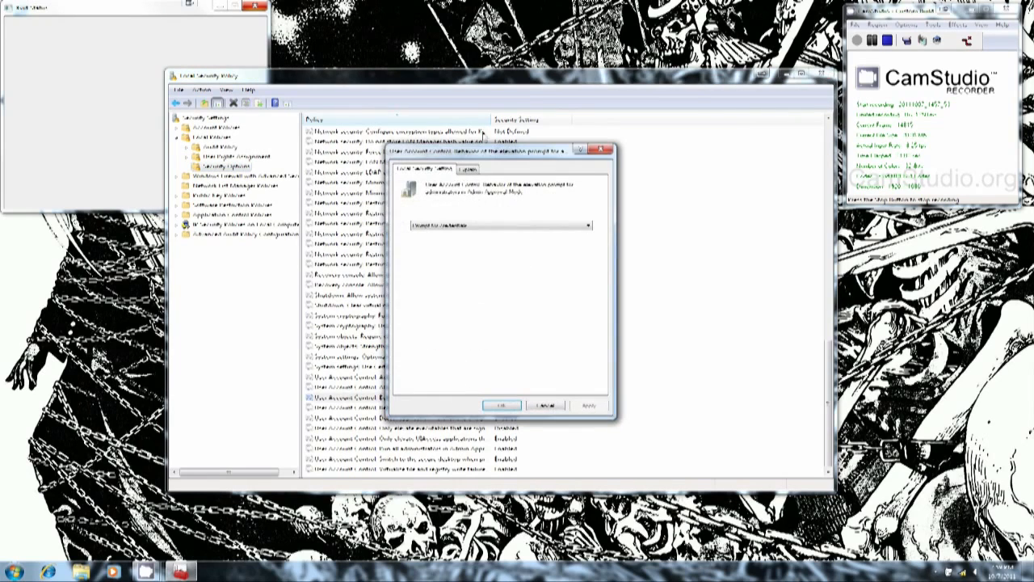
Set the administrators' elevation prompt behaviour to 'Elevate without prompting', confirm, and close the console.
{"action": "left_click", "coordinate": [494, 227]}
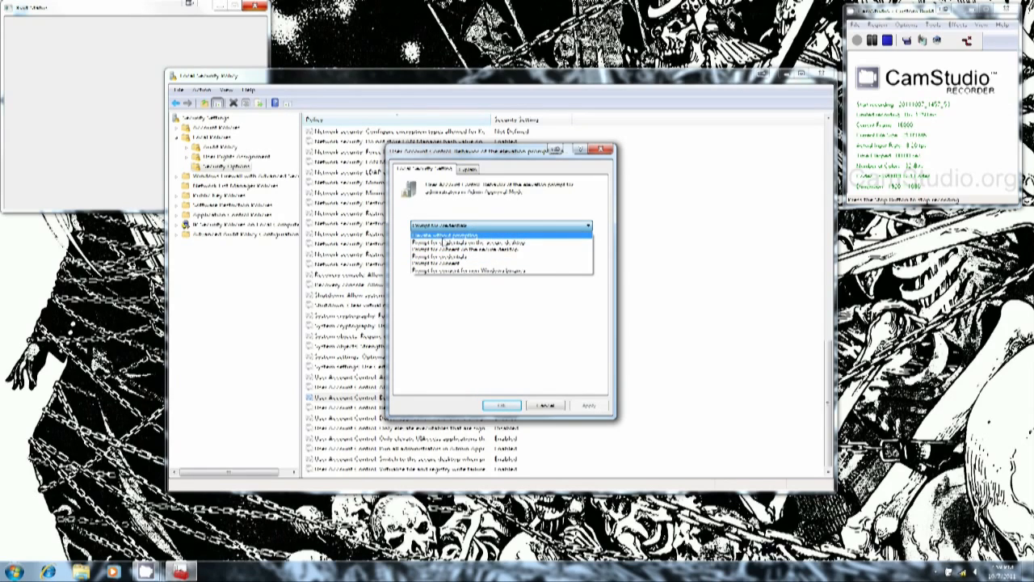
{"action": "left_click", "coordinate": [474, 235]}
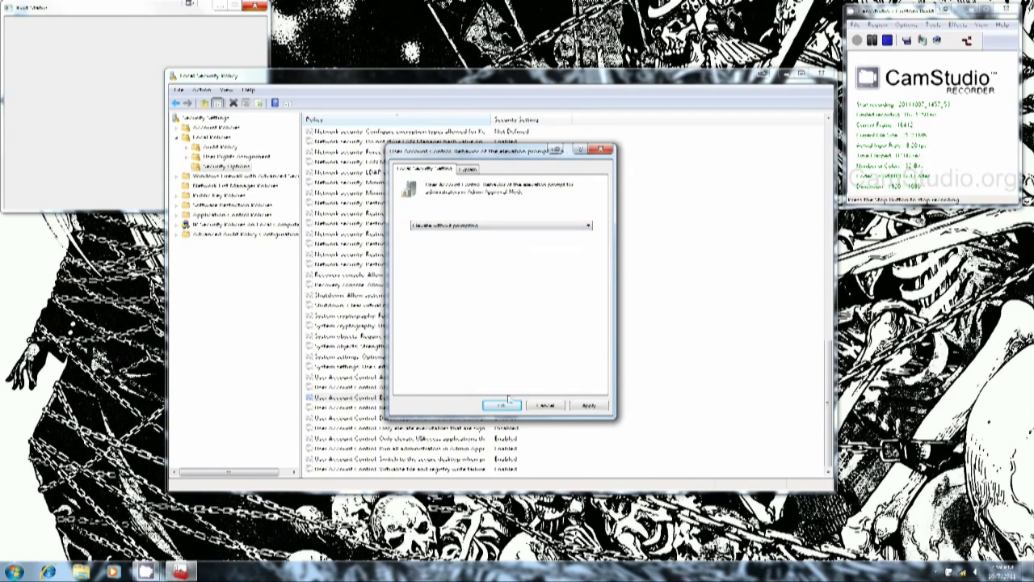
{"action": "left_click", "coordinate": [502, 405]}
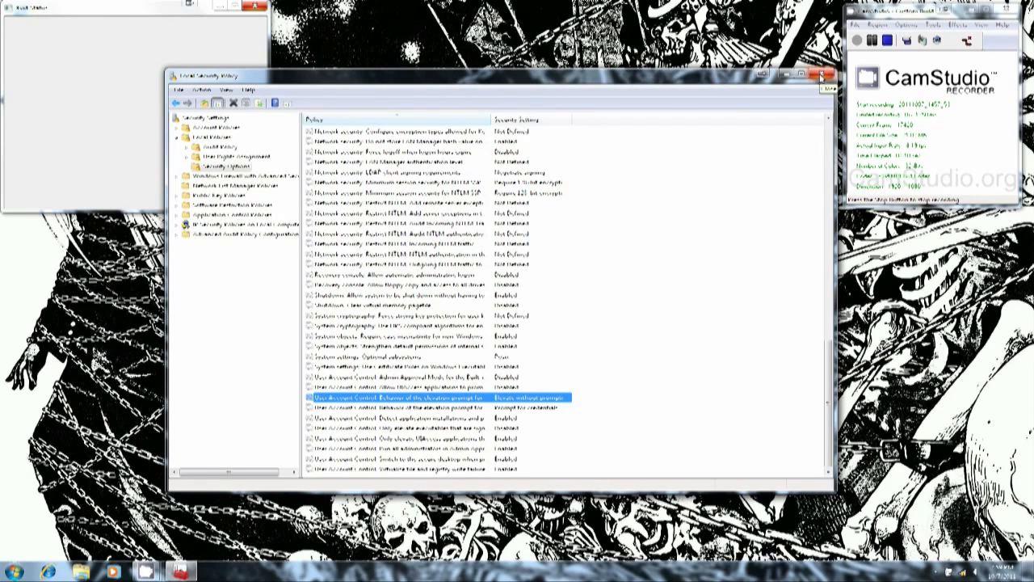
{"action": "left_click", "coordinate": [821, 75]}
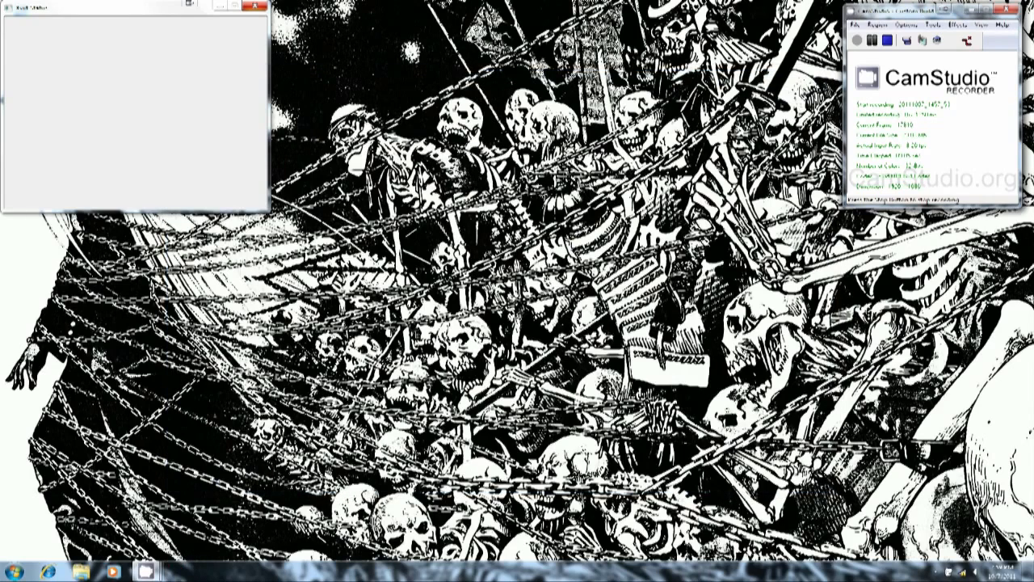
Relaunch Local Security Policy from a Start menu search for secpol.msc.
{"action": "key", "text": "super"}
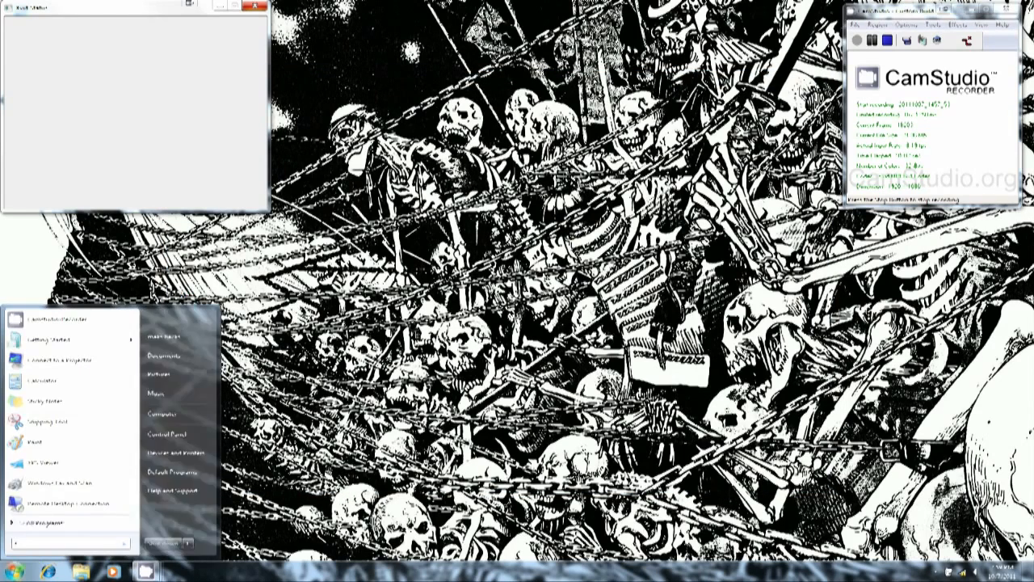
{"action": "type", "text": "secpol"}
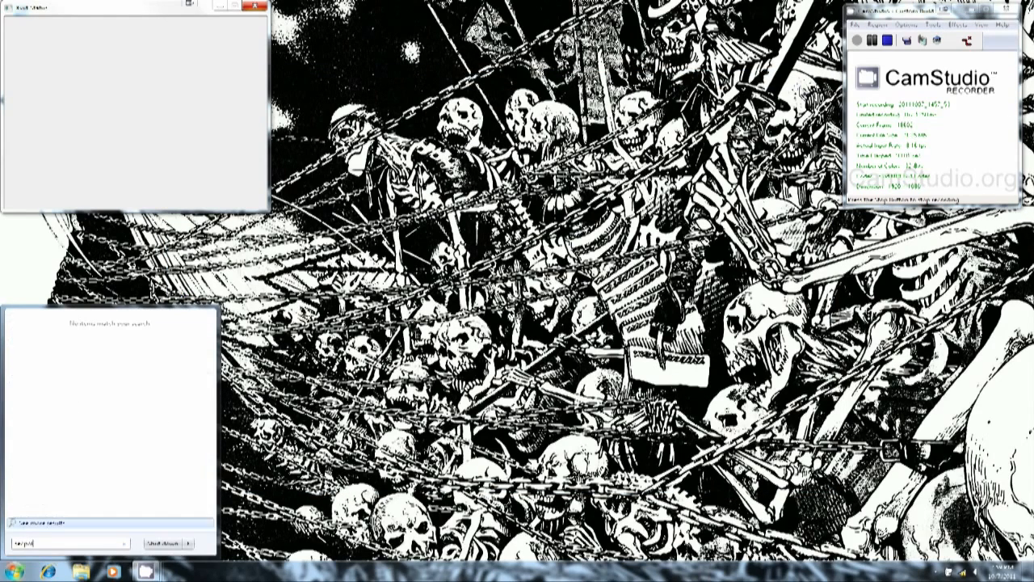
{"action": "type", "text": "."}
{"action": "type", "text": "m"}
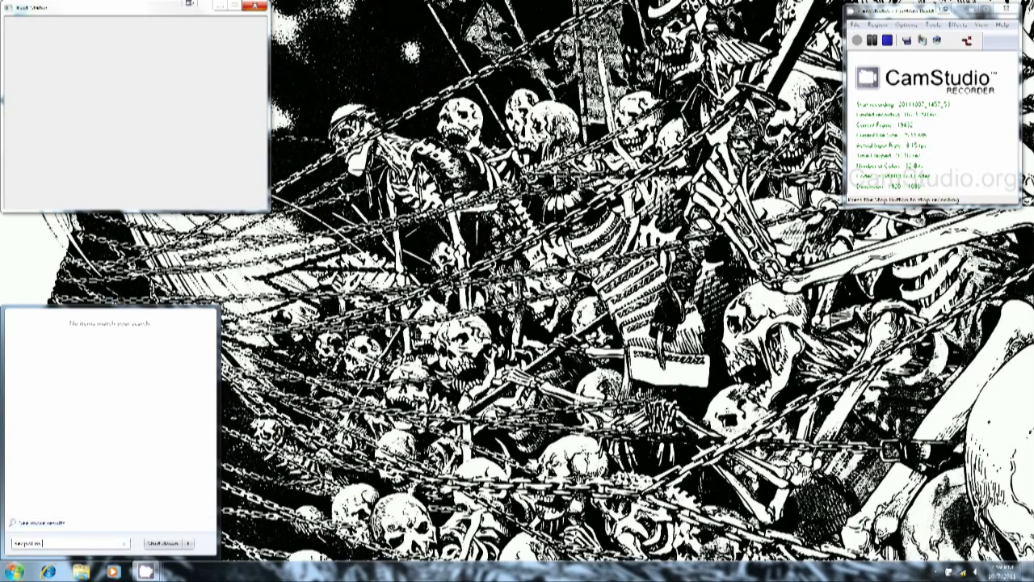
{"action": "type", "text": "sc"}
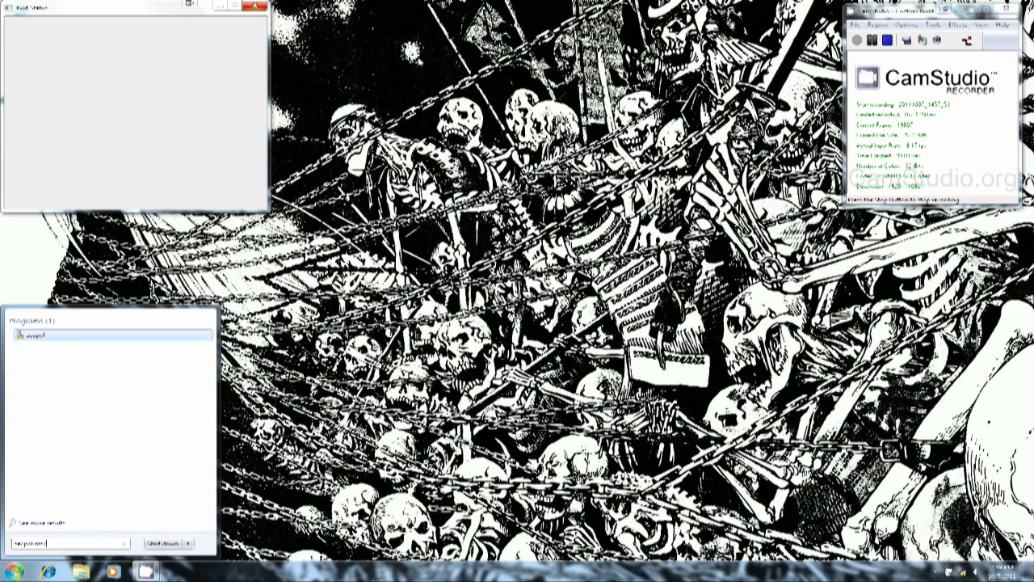
{"action": "left_click", "coordinate": [40, 341]}
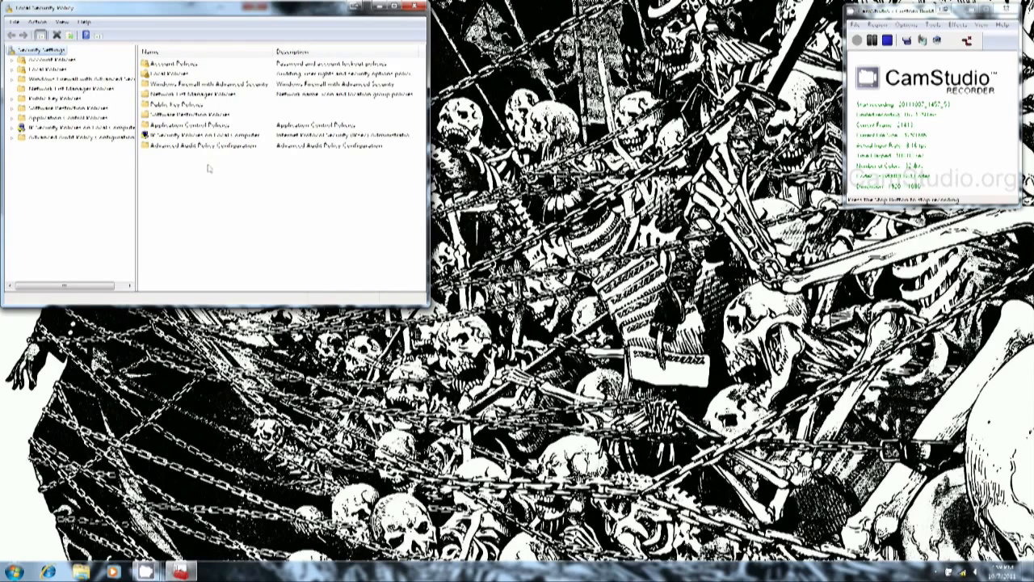
Centre the reopened console (no UAC prompt shown), close it, and bring up the Start menu.
{"action": "left_click_drag", "start_coordinate": [284, 16], "coordinate": [470, 151]}
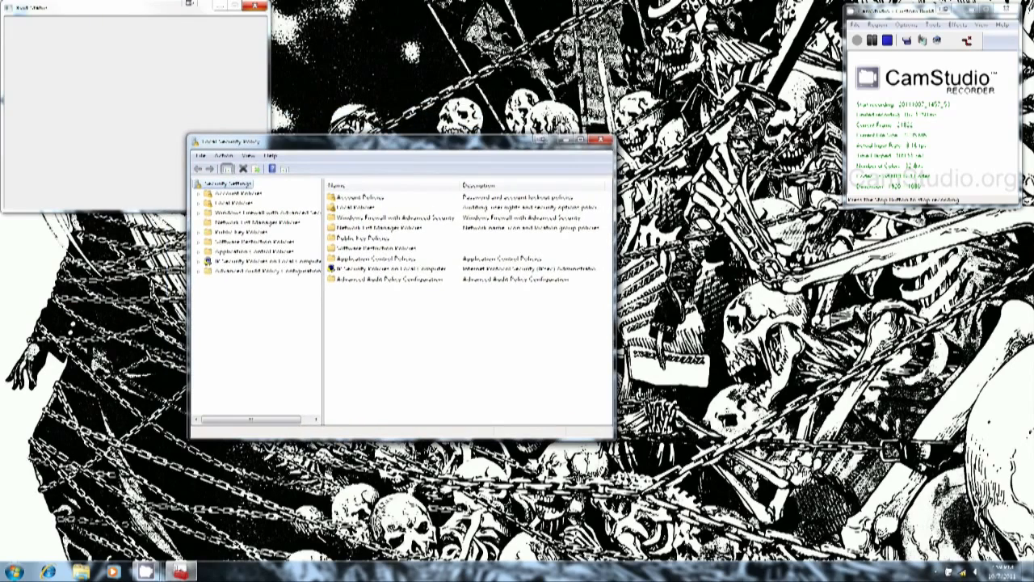
{"action": "left_click", "coordinate": [599, 142]}
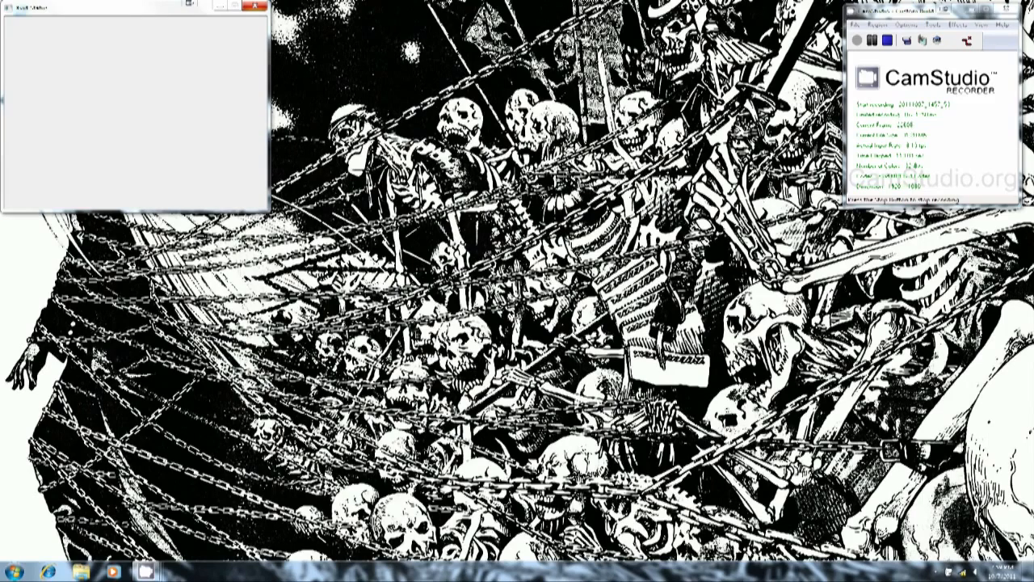
{"action": "key", "text": "super"}
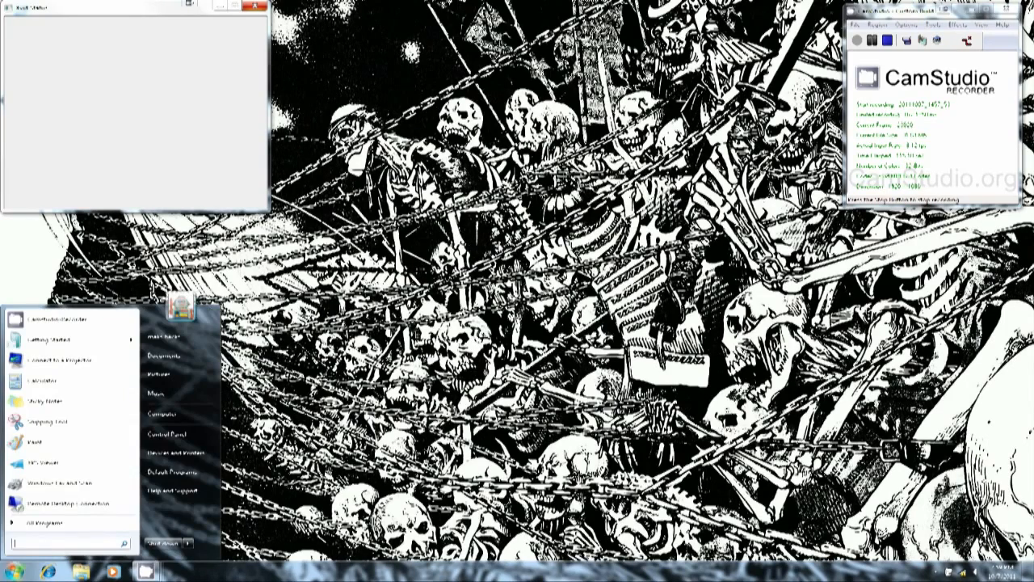